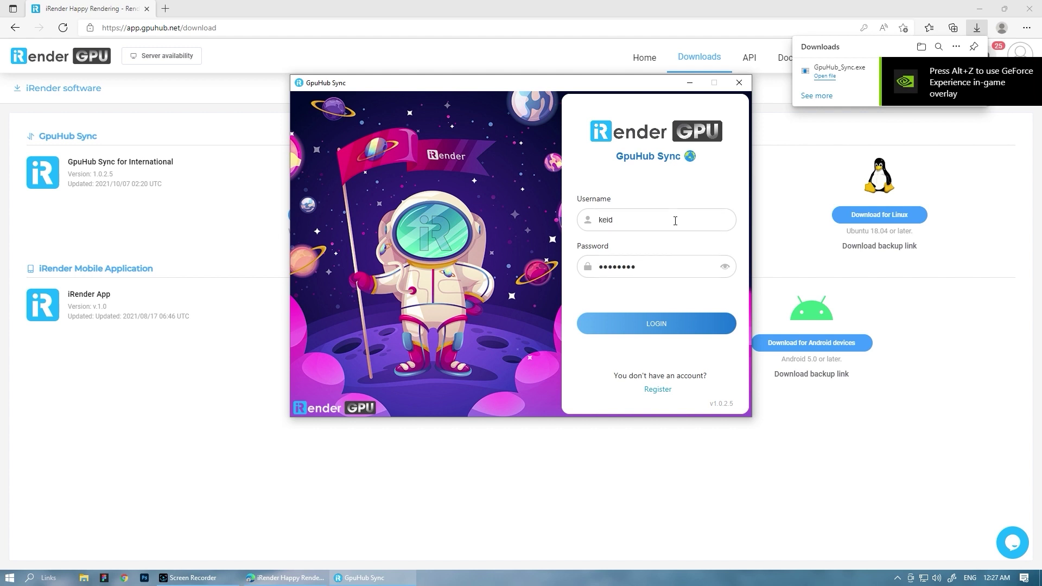
Log in to GpuHub Sync and upload the C4D Octane iRender folder from the desktop to Your Storage (Z:)
left_click(674, 322)
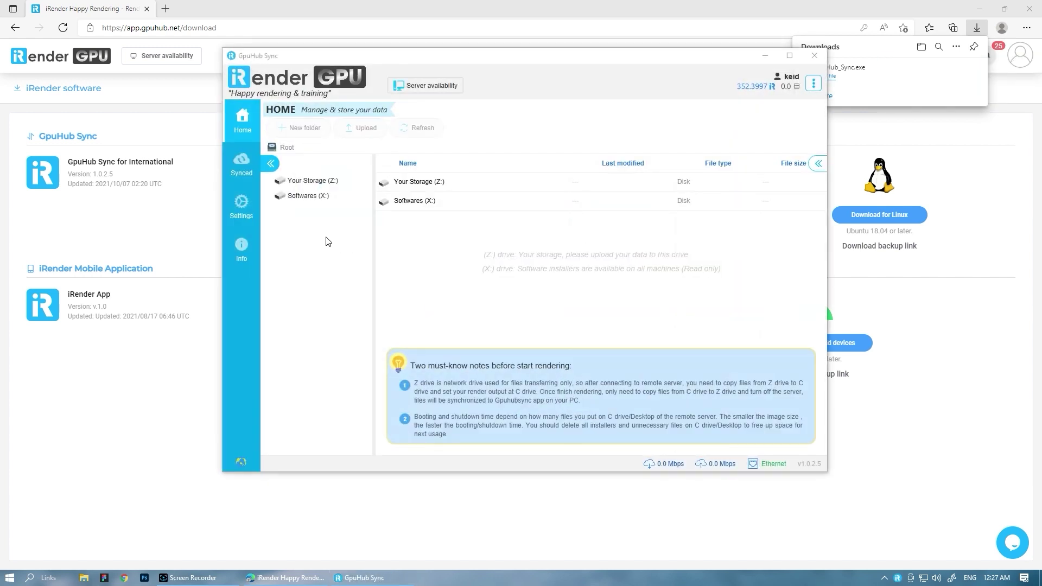
left_click(329, 185)
left_click(980, 8)
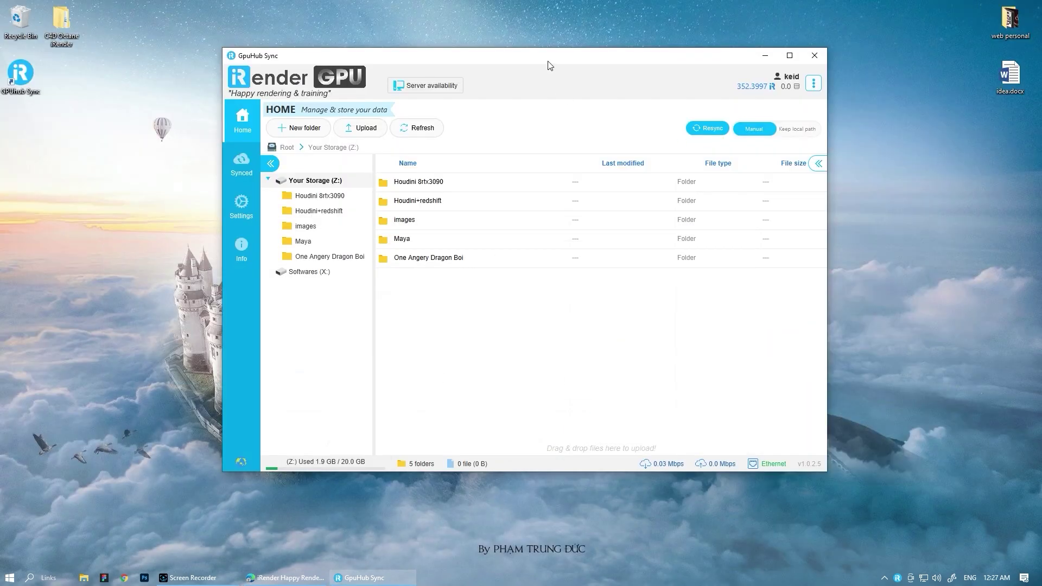
left_click_drag(61, 21, 477, 332)
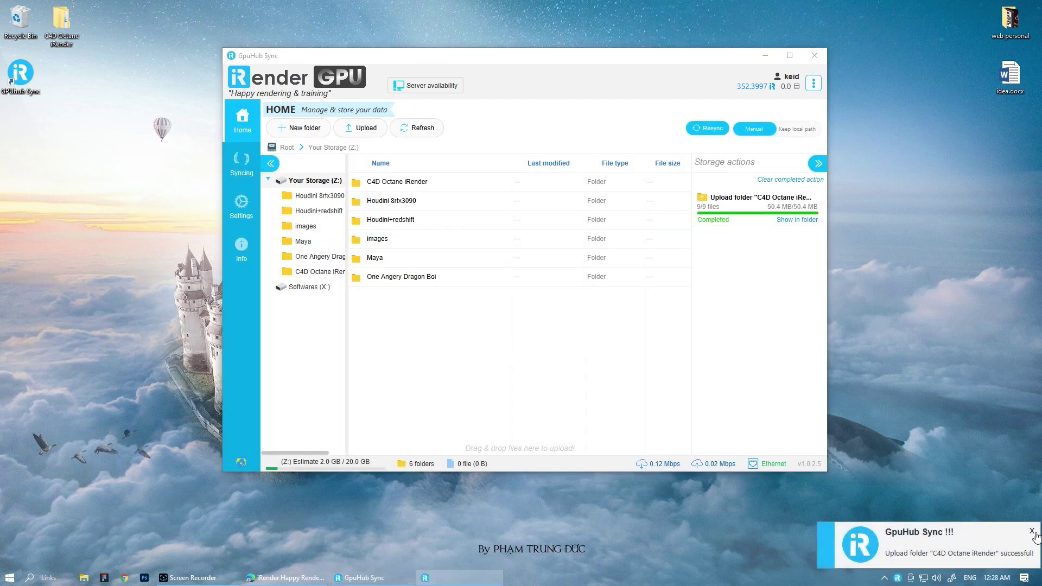
Minimize GpuHub Sync and switch to the browser, opening the iRender Home page with the server images
left_click(766, 55)
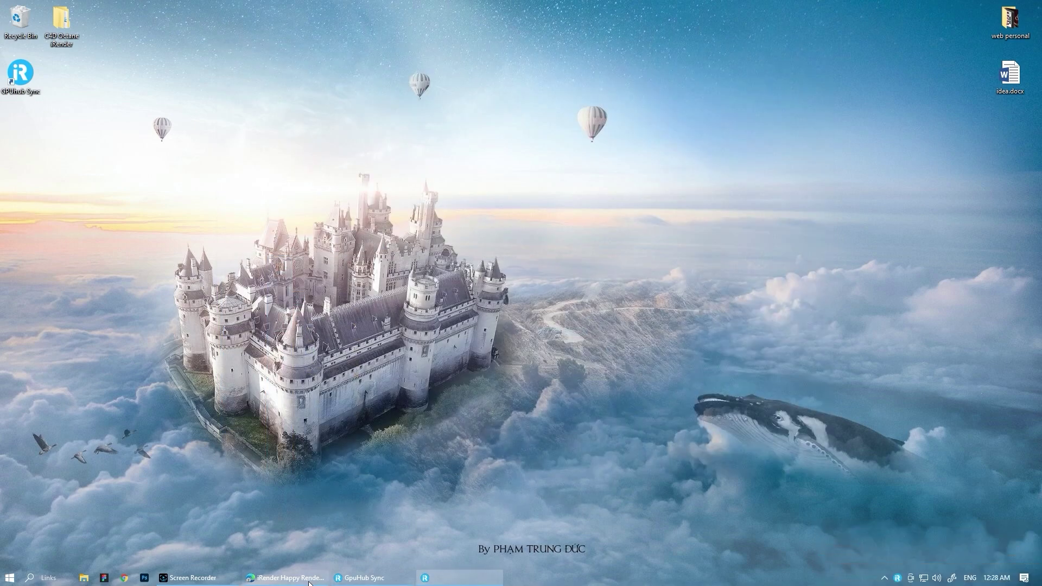
left_click(309, 579)
left_click(644, 58)
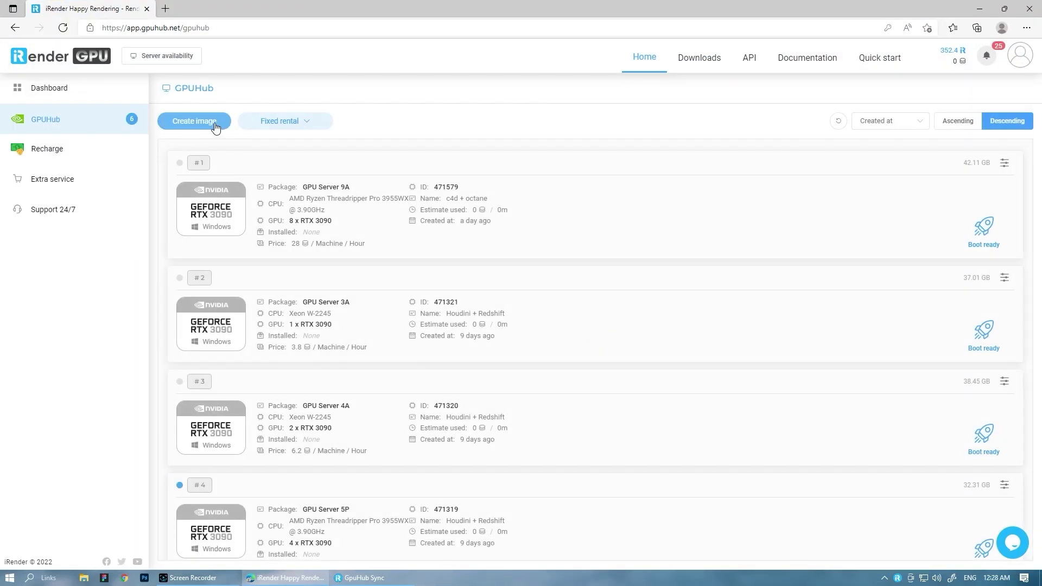
left_click(216, 126)
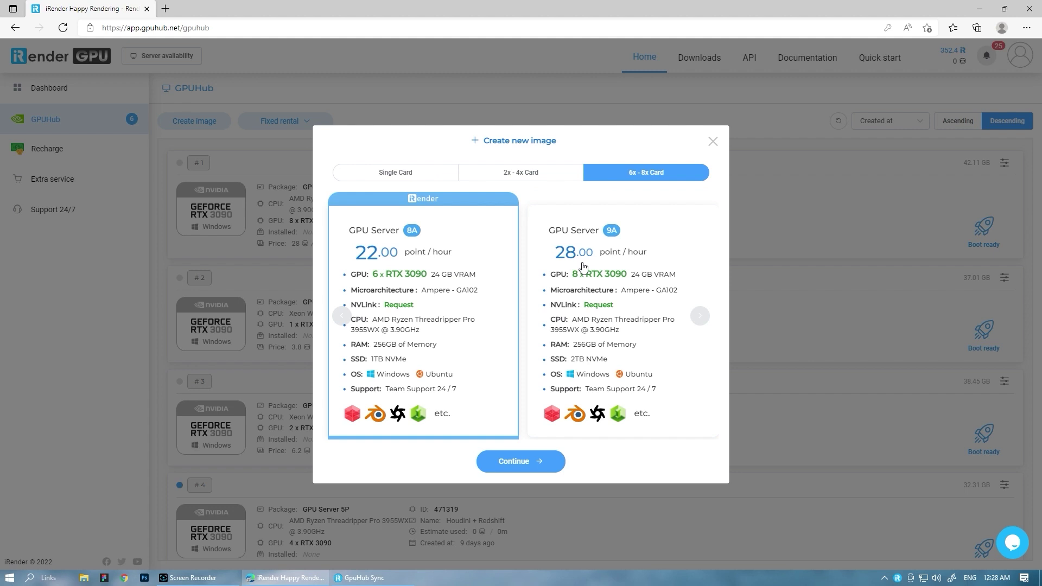
left_click(524, 171)
left_click(437, 171)
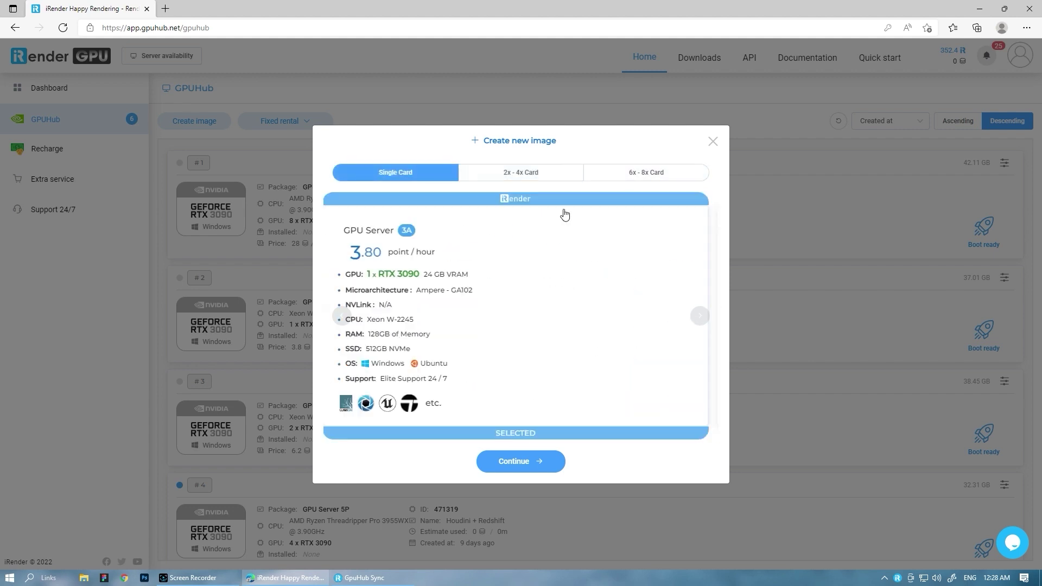
left_click(538, 172)
left_click(630, 172)
left_click(546, 461)
left_click(454, 303)
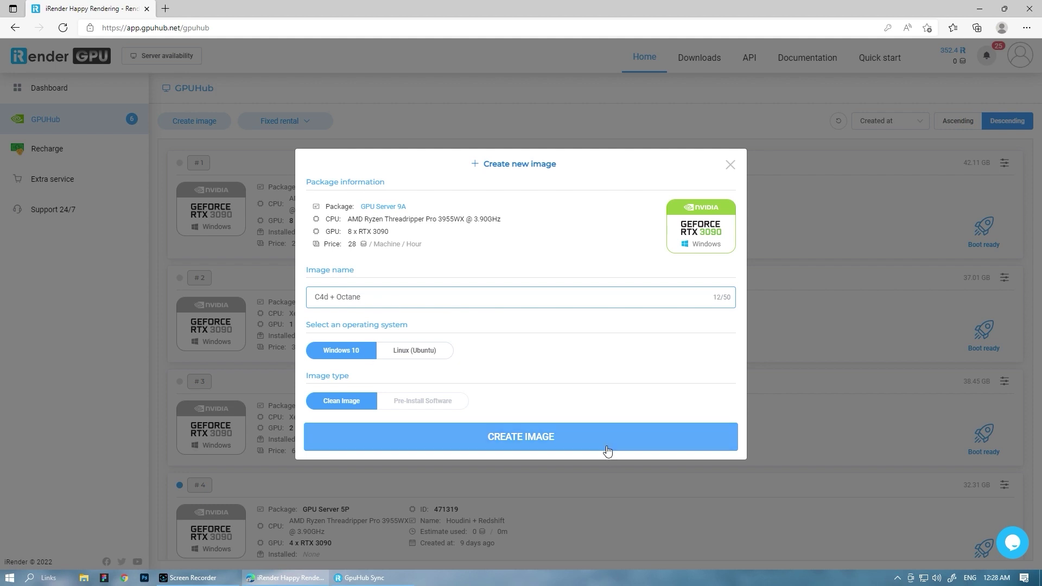
left_click(730, 164)
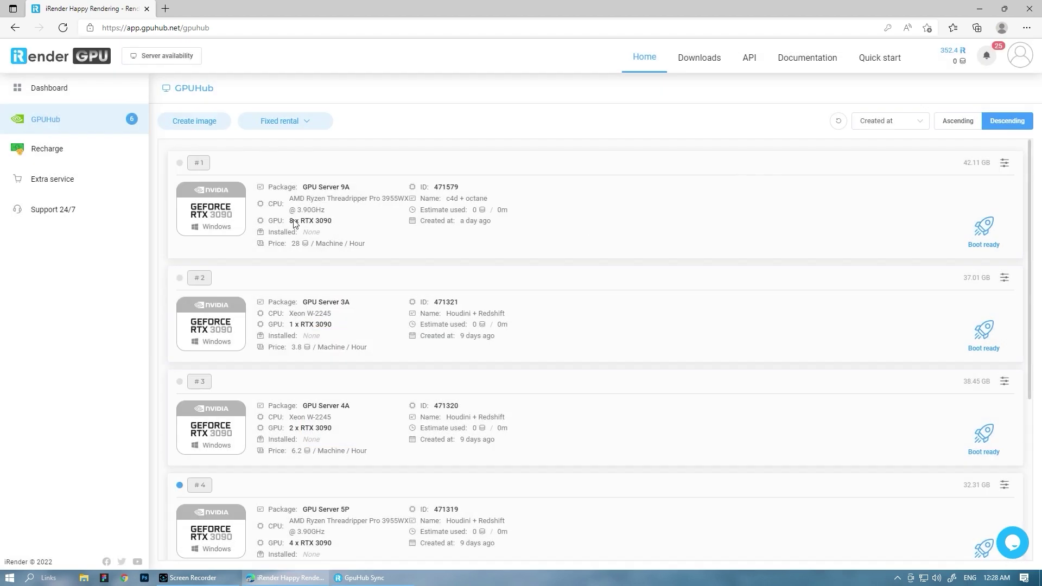
Boot the c4d + octane image on GPU Server 9A
left_click(991, 238)
left_click(575, 392)
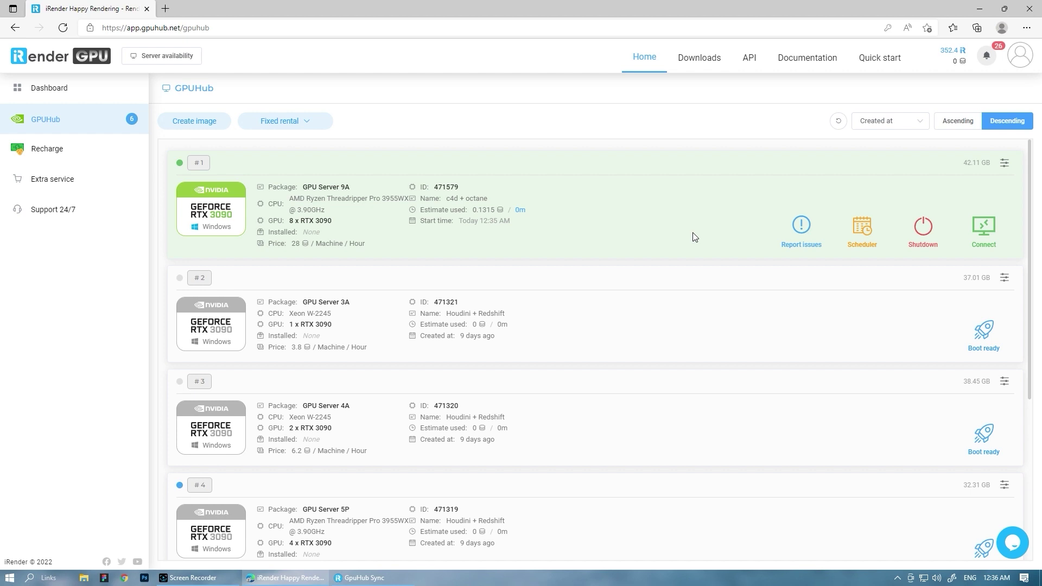
Download the remote desktop file for the running c4d + octane server and open it to start connecting
left_click(983, 227)
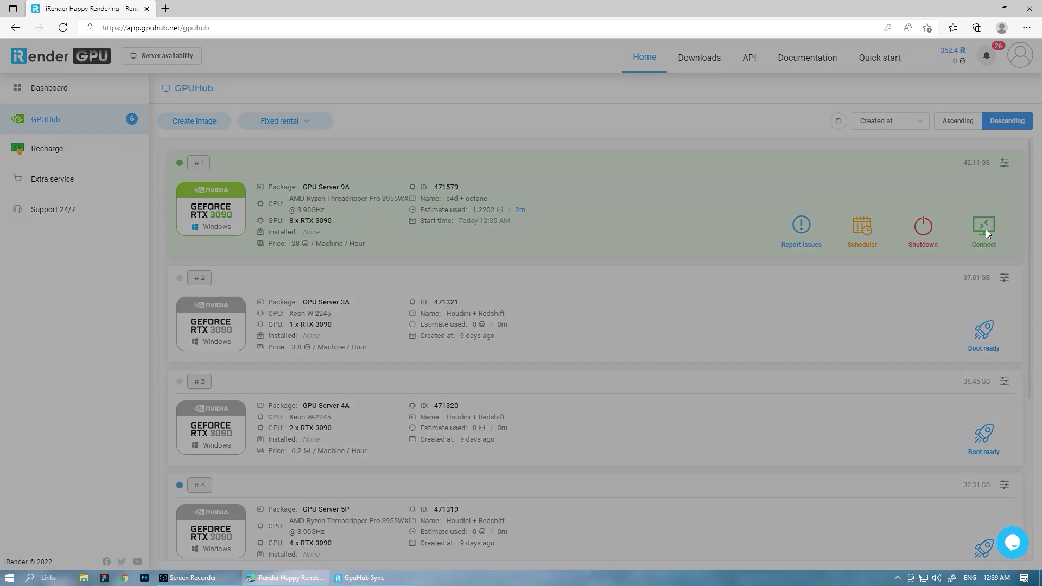
left_click(319, 472)
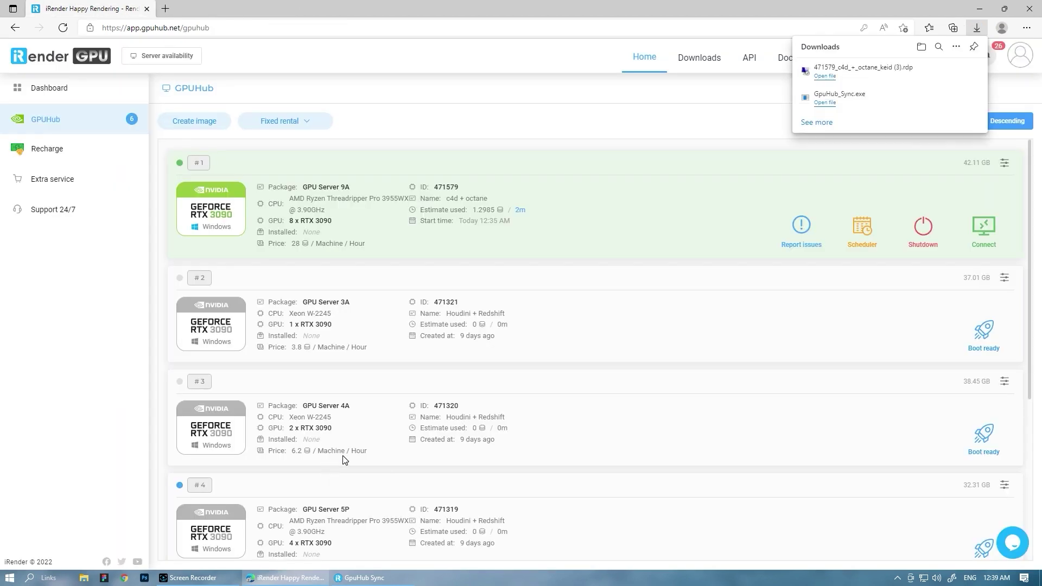
left_click(816, 78)
left_click(592, 346)
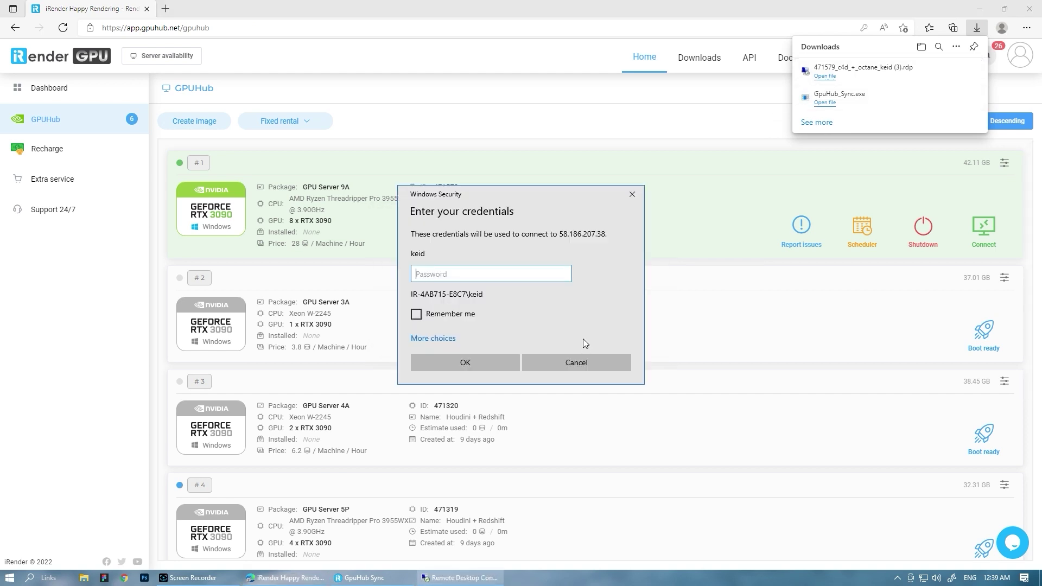
Enter the remote account password, accept the untrusted certificate and decline network discovery on the server
type("•••")
left_click(487, 358)
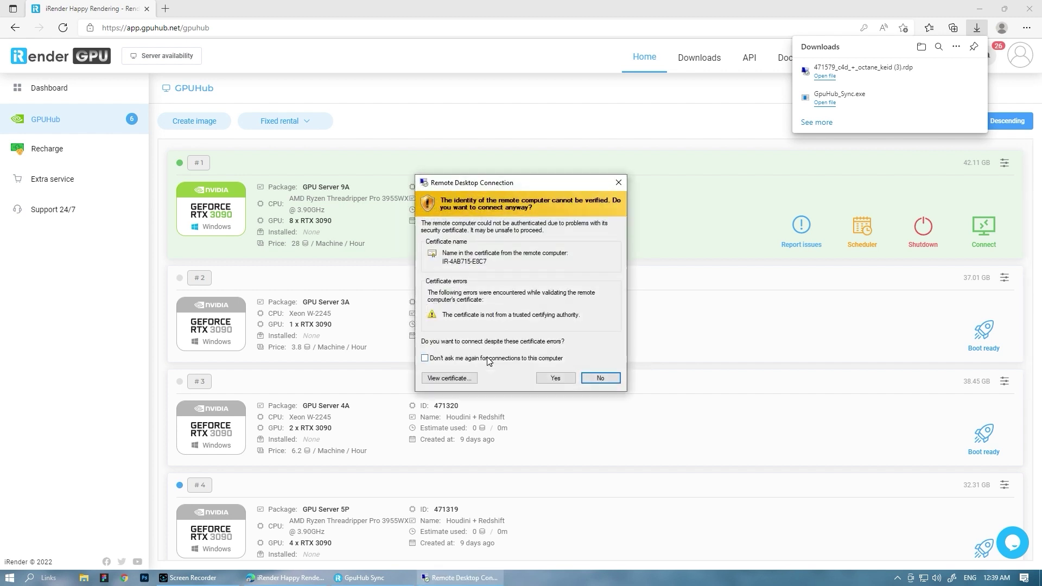
left_click(550, 380)
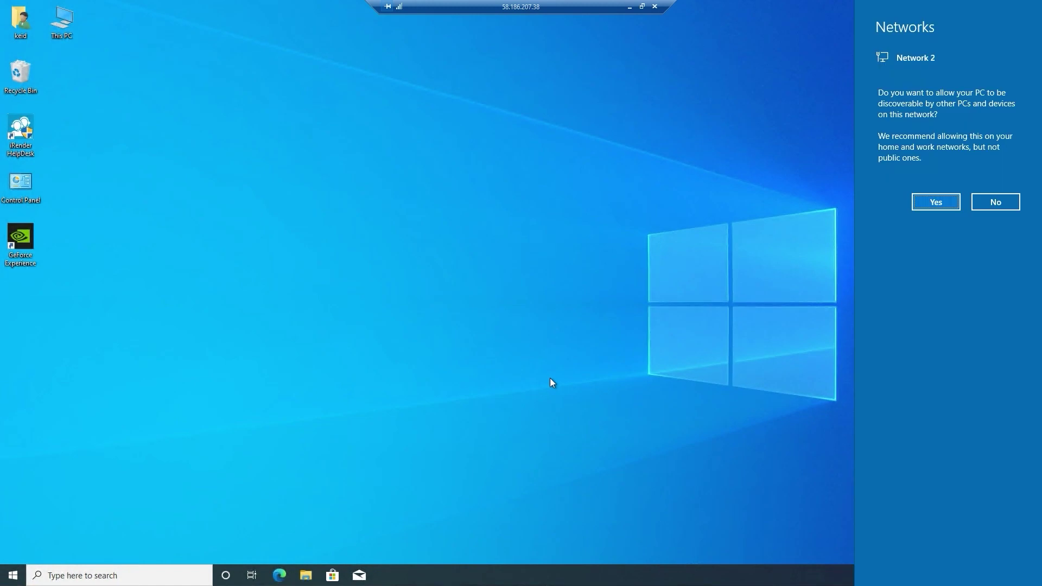
left_click(980, 202)
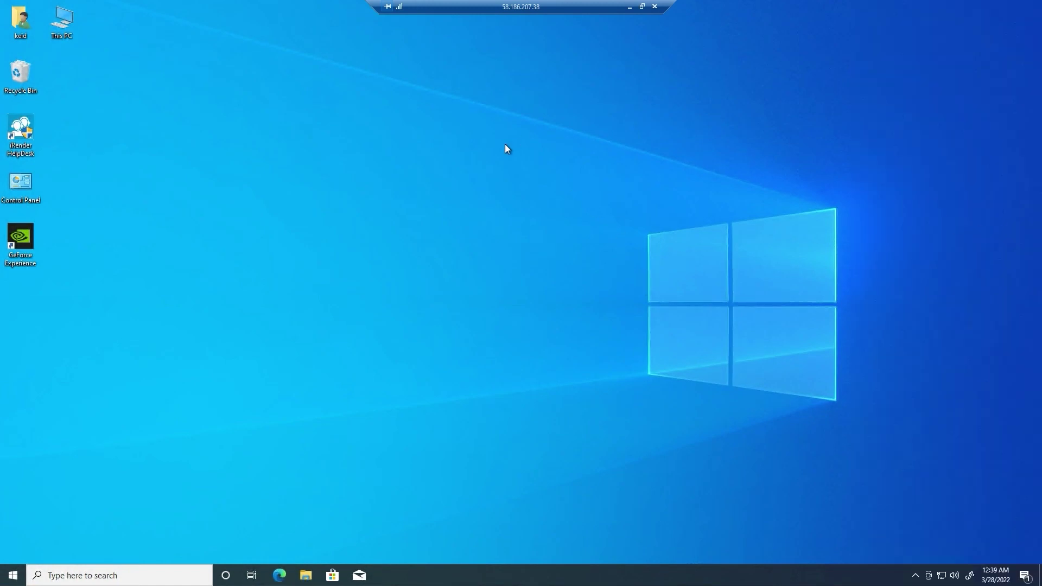
Refresh the remote desktop and dismiss the iRender installation notice
right_click(526, 164)
left_click(492, 196)
right_click(493, 200)
left_click(488, 218)
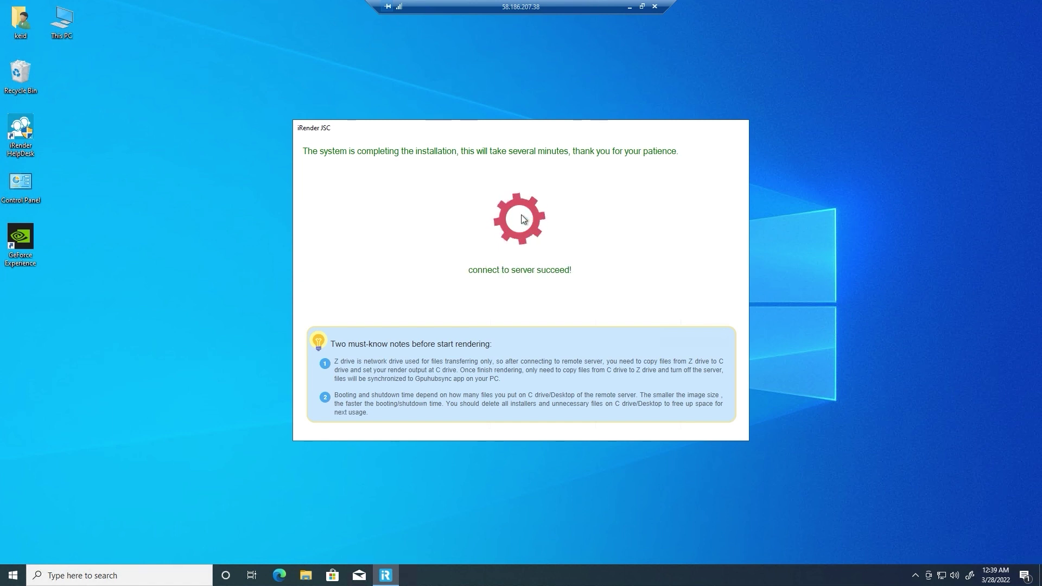
left_click(520, 299)
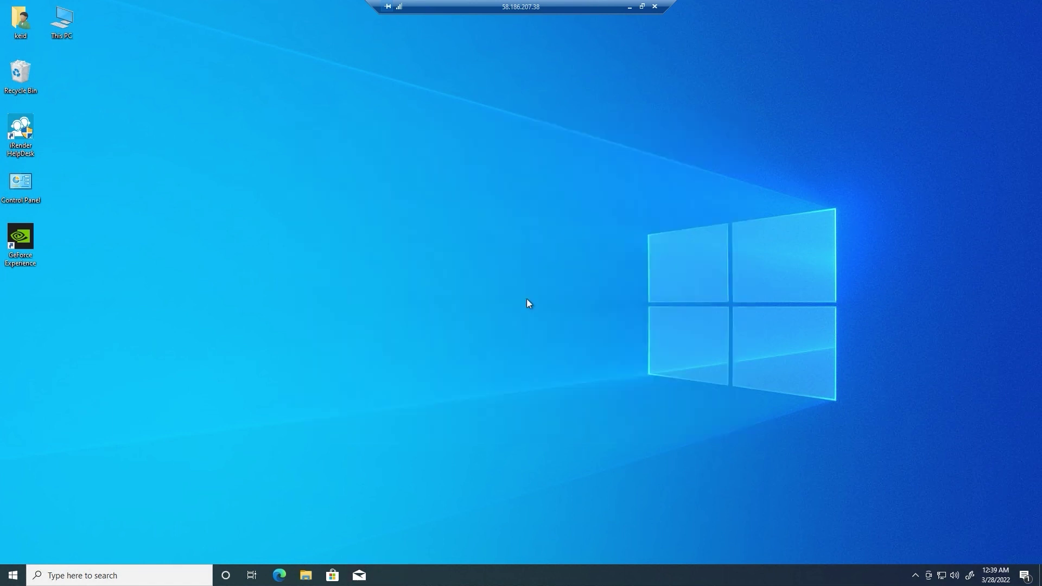
right_click(520, 239)
left_click(513, 267)
Copy the C4D Octane iRender folder from Storage (Z:) to the remote desktop
double_click(70, 34)
left_click_drag(479, 230, 435, 48)
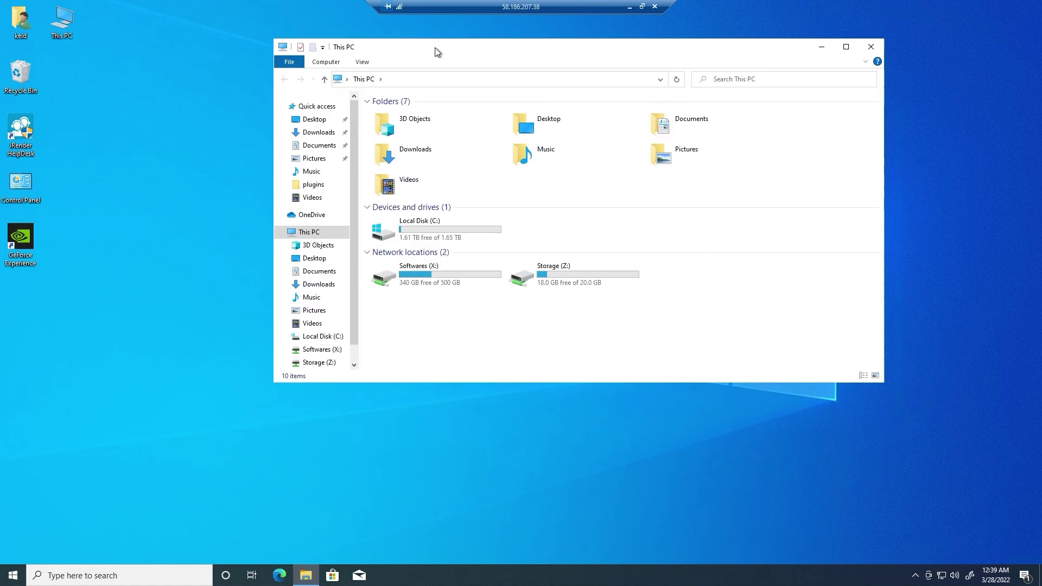
double_click(565, 281)
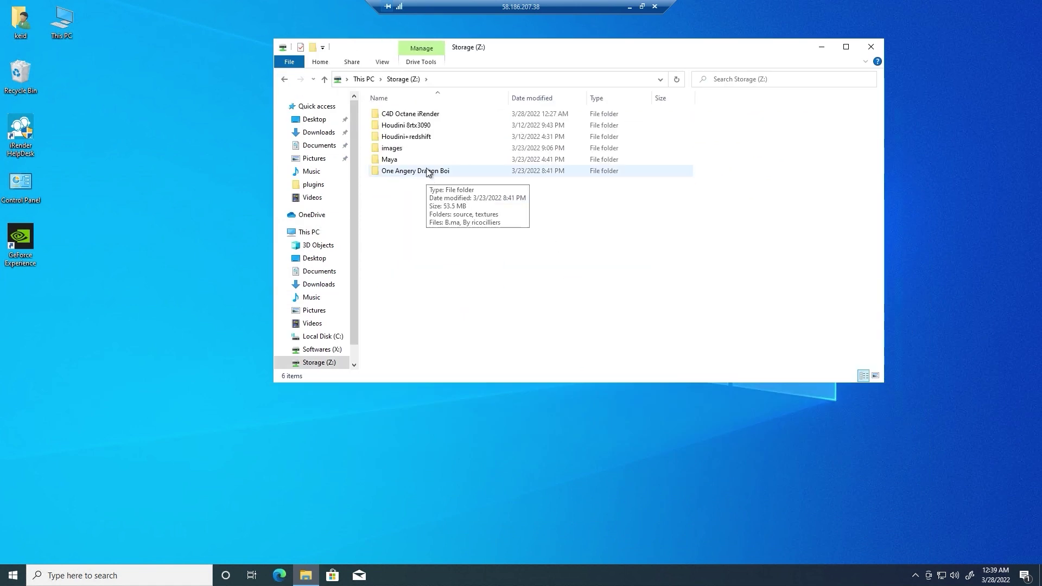
left_click(428, 113)
right_click(428, 112)
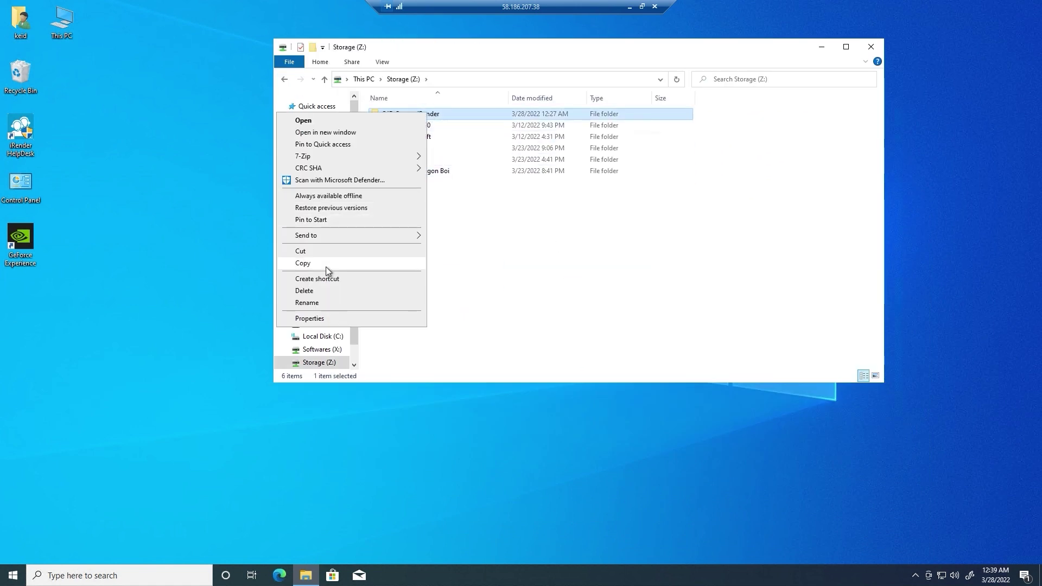
left_click(165, 253)
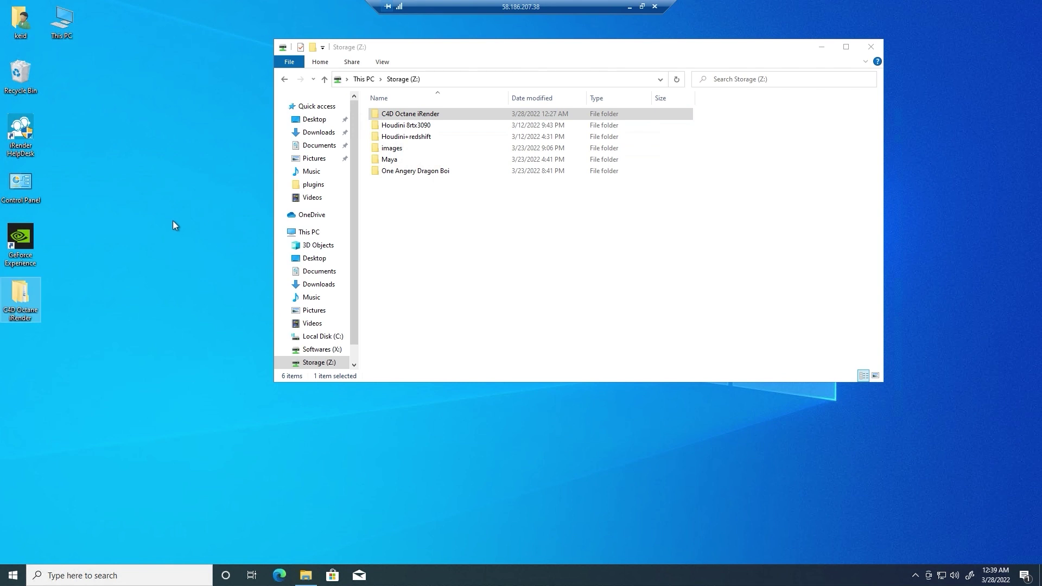
Examine the Cinema 4D, Houdini and Maya installers on the Softwares (X:) drive, and close the file window
left_click(317, 233)
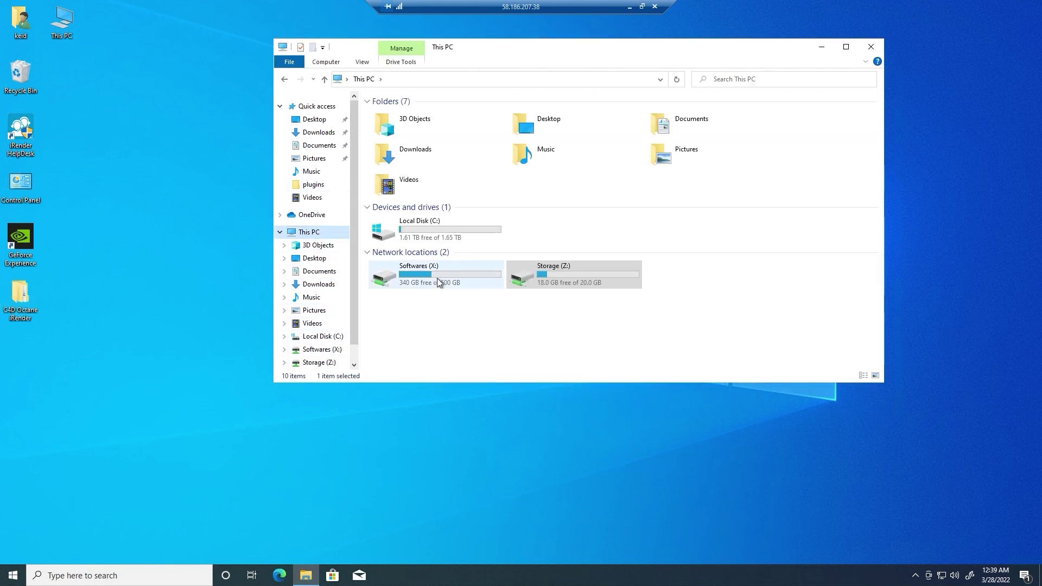
double_click(437, 278)
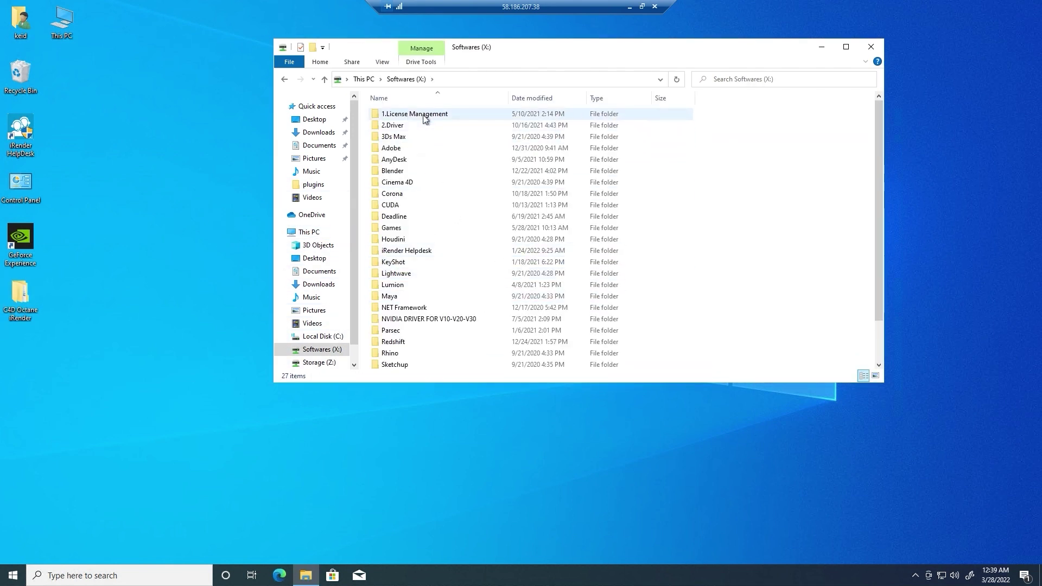
double_click(409, 184)
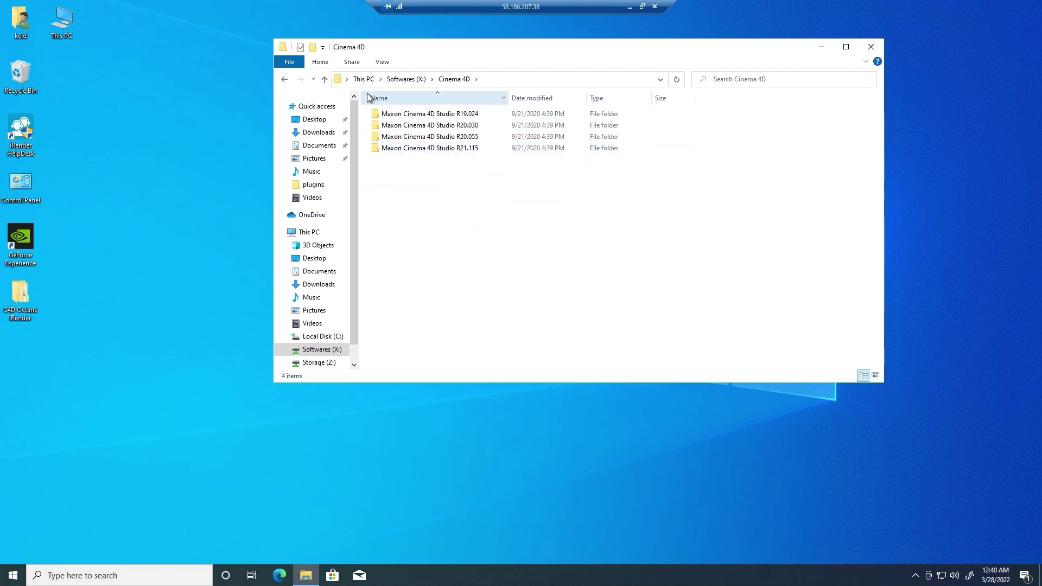
left_click(324, 80)
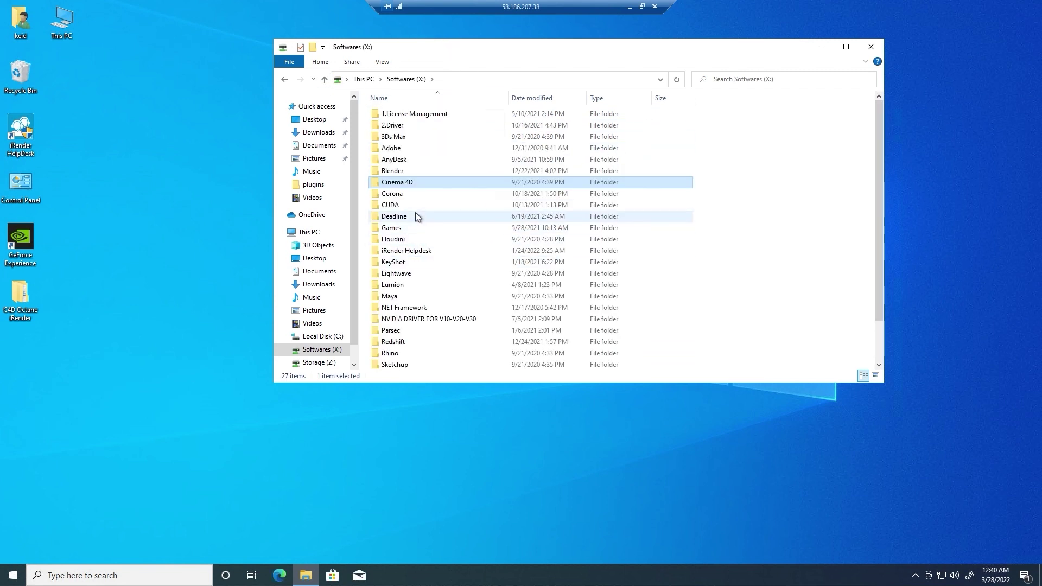
left_click(407, 240)
double_click(407, 240)
left_click(324, 79)
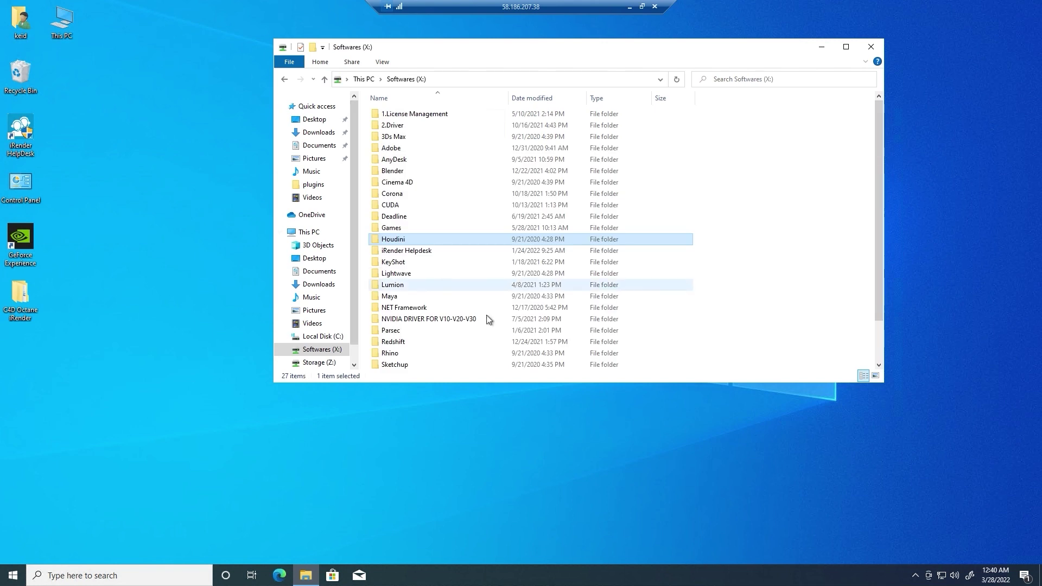
double_click(428, 294)
left_click(324, 79)
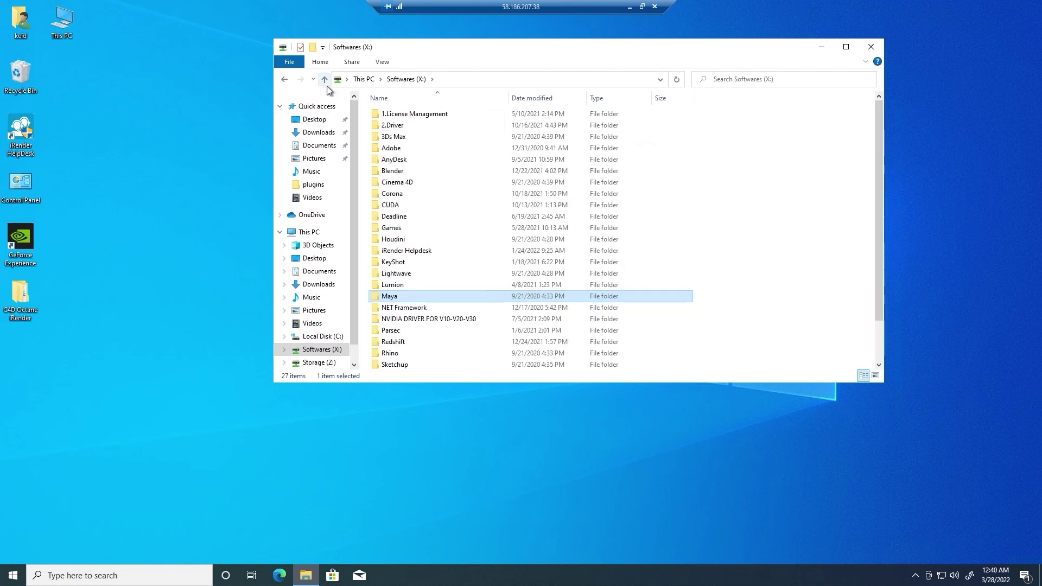
left_click(324, 79)
left_click(535, 318)
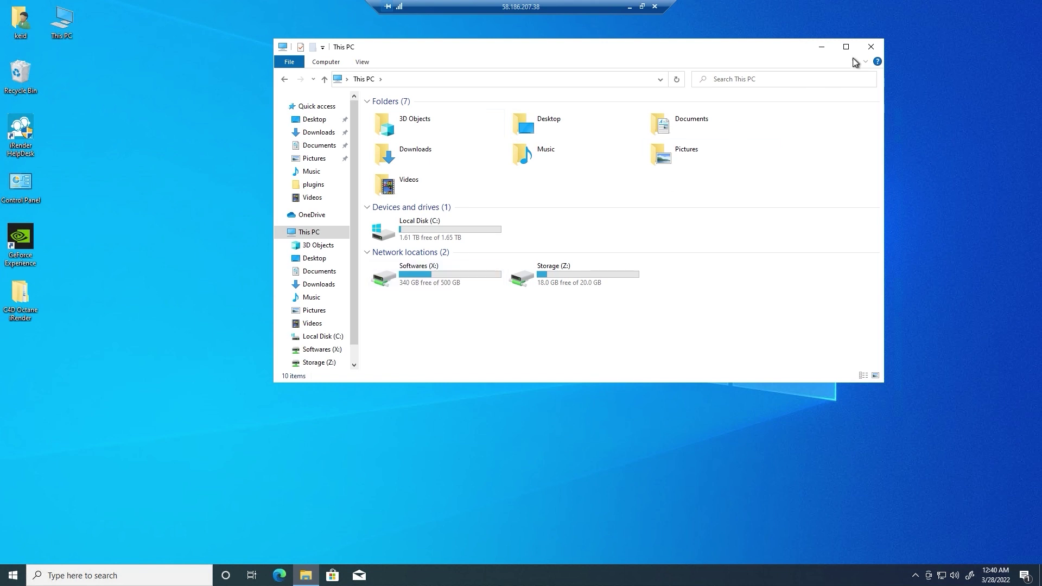
left_click(871, 47)
Open the Project File scene from the desktop's C4D Octane iRender folder in Cinema 4D and minimize the folder window
double_click(39, 293)
double_click(440, 115)
left_click(429, 136)
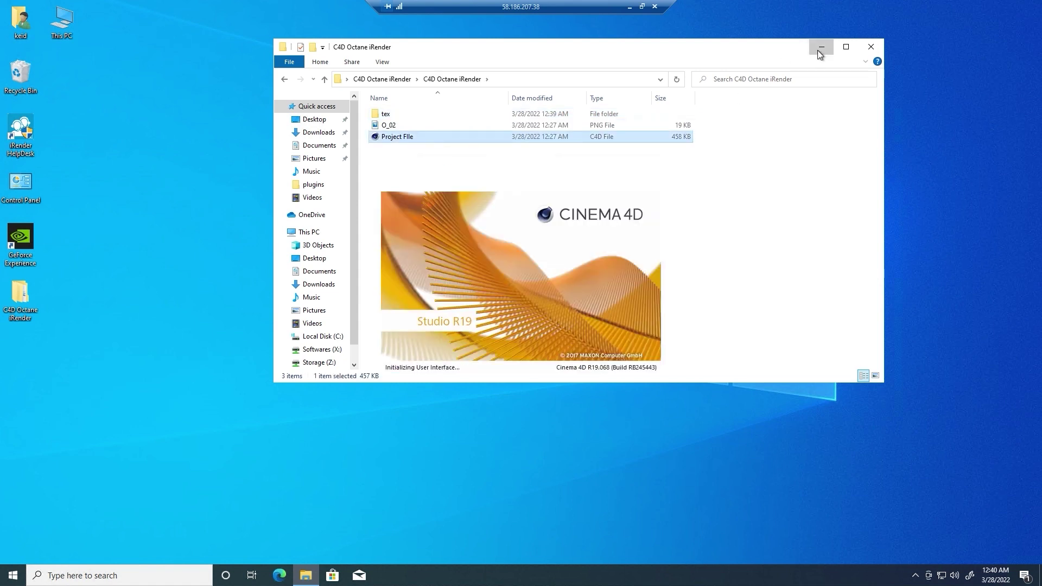
left_click(818, 51)
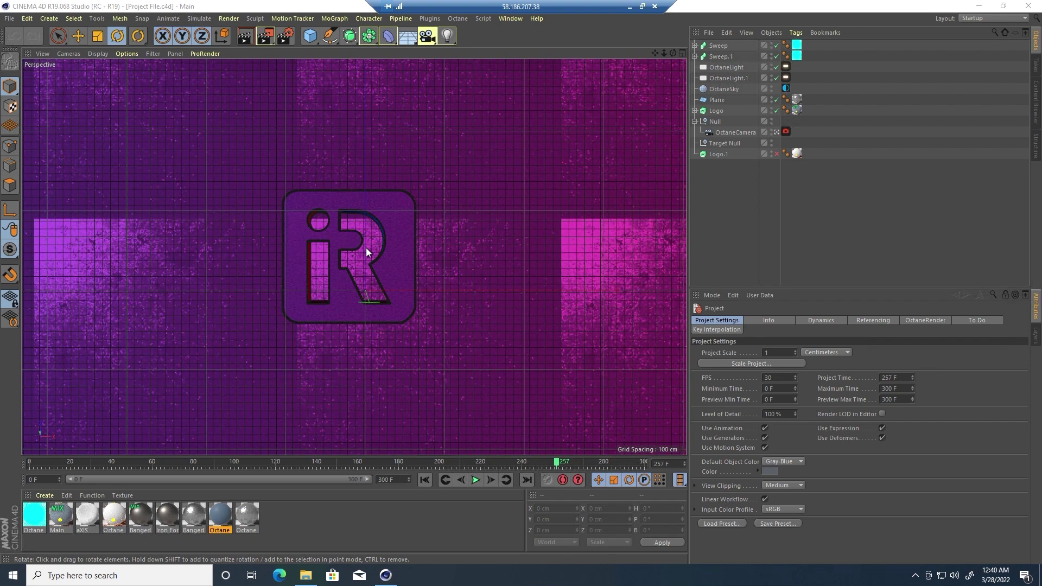
Set the render output frame range from 240 to 260 in the Render Settings
left_click(287, 36)
left_click(376, 163)
left_click(359, 153)
type("240")
key("Tab")
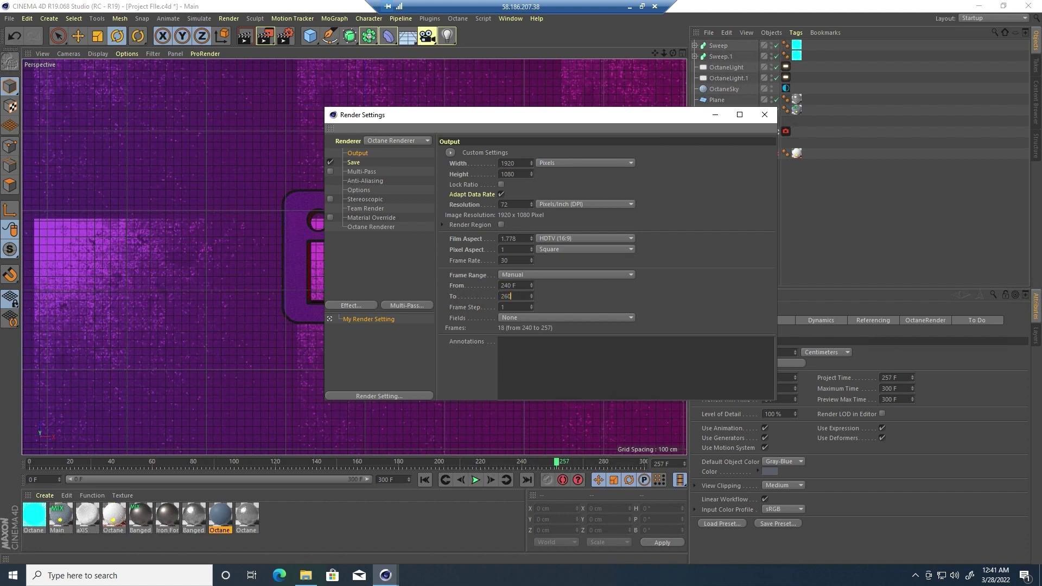
Clear the output file path in the Save settings and close the Render Settings
left_click(371, 164)
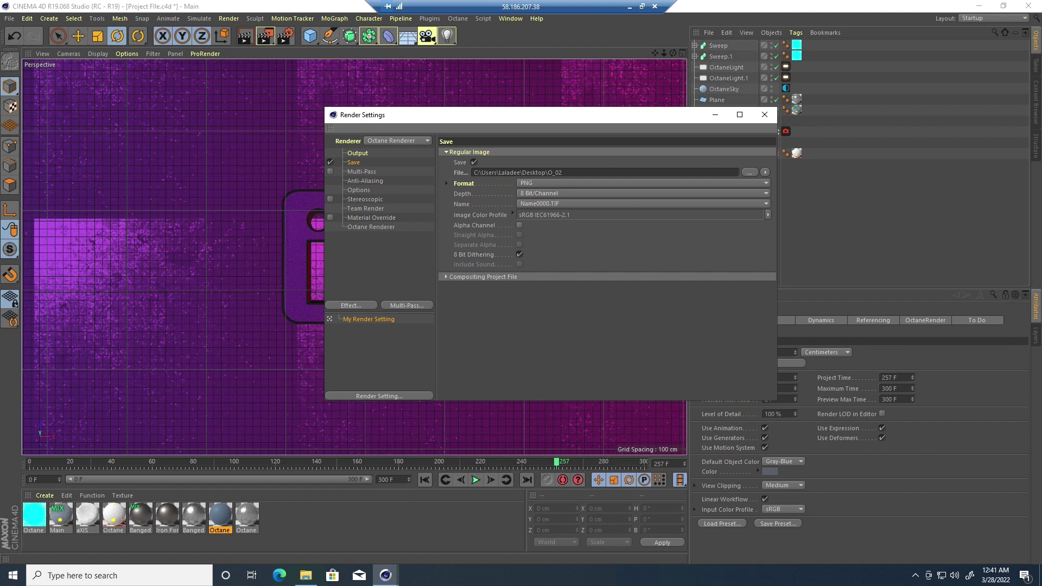
left_click_drag(564, 173, 469, 174)
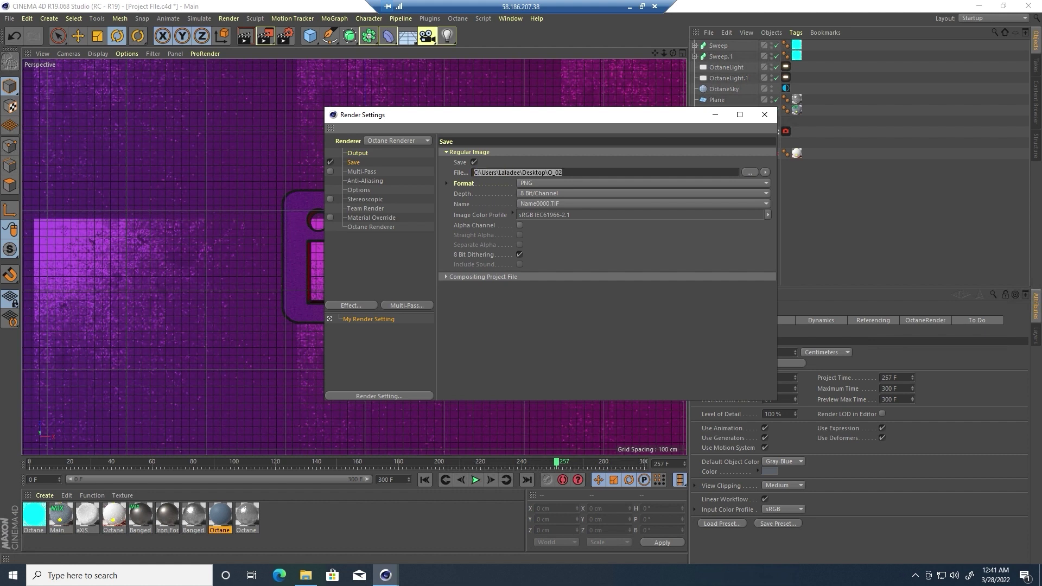
key("BackSpace")
left_click(764, 115)
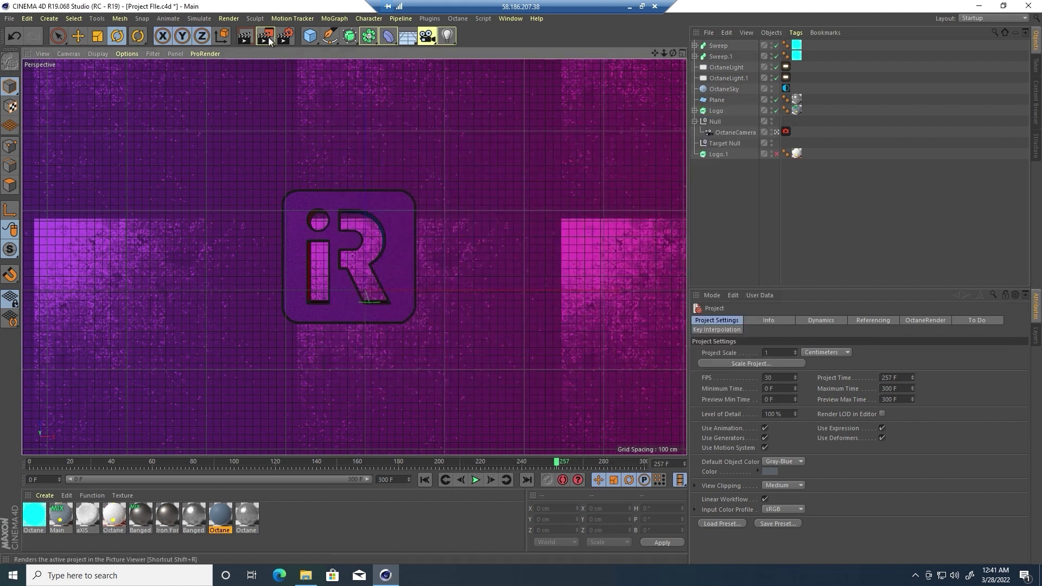
Render the frame range to the Picture Viewer and display the Cuda load graph of GPU 0 in Task Manager's performance view
left_click(265, 36)
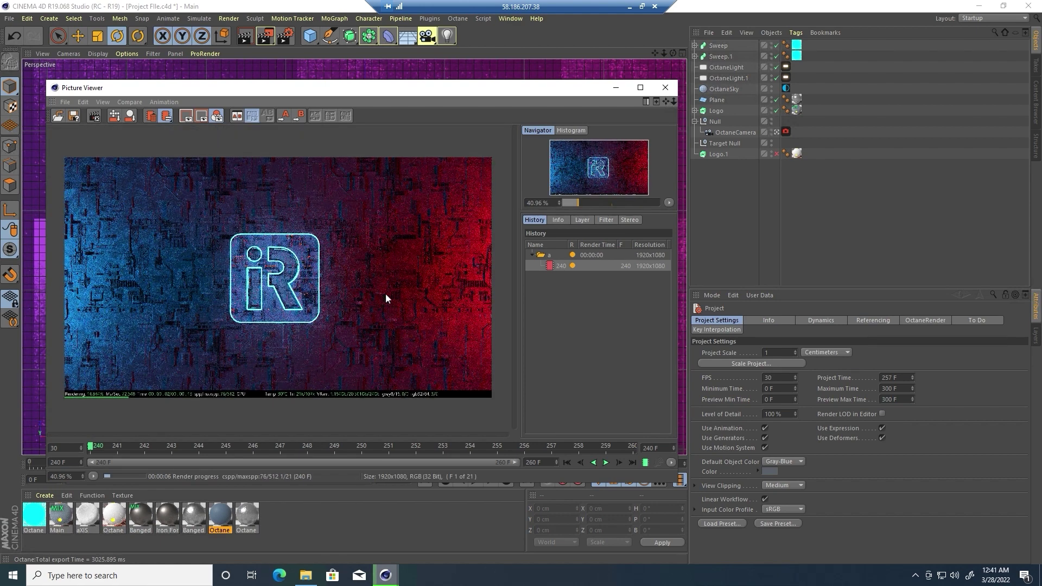
key("ctrl+shift+Escape")
left_click(688, 147)
left_click(842, 249)
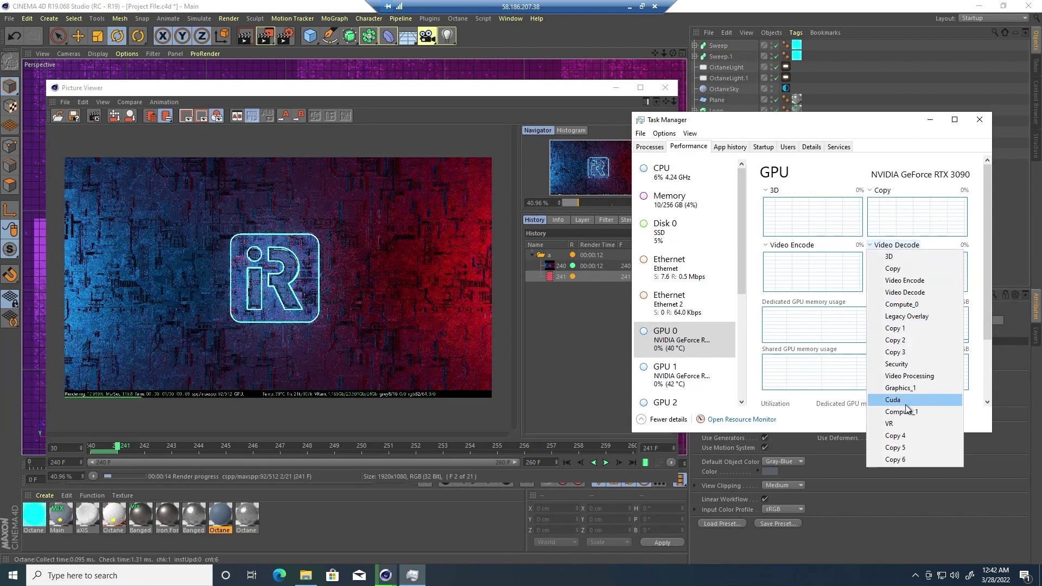
left_click(856, 399)
Examine the Cuda load of the remaining RTX 3090 cards through GPU 7 in Task Manager while the frames render
scroll(743, 282, "down", 3)
left_click(666, 296)
left_click(897, 212)
left_click(893, 368)
left_click(666, 279)
left_click(897, 212)
left_click(893, 367)
left_click(896, 212)
left_click(666, 355)
left_click(896, 212)
left_click(666, 391)
left_click(897, 212)
left_click(893, 367)
scroll(684, 325, "down", 2)
left_click(666, 386)
left_click(897, 212)
left_click(893, 367)
left_click_drag(862, 127, 870, 105)
left_click(412, 576)
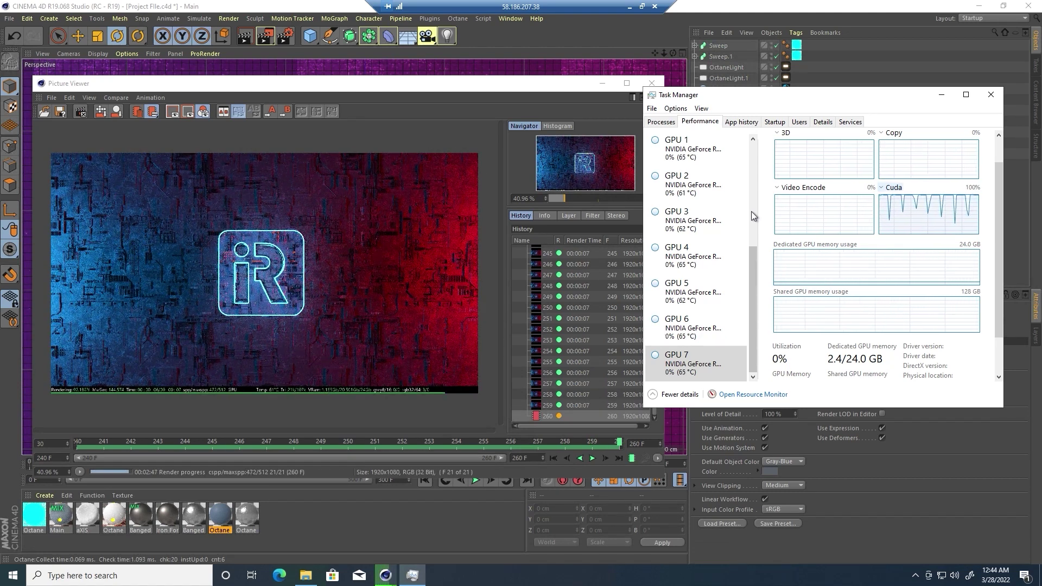
Close Task Manager and the Picture Viewer, and exit Cinema 4D without saving the project
left_click(991, 95)
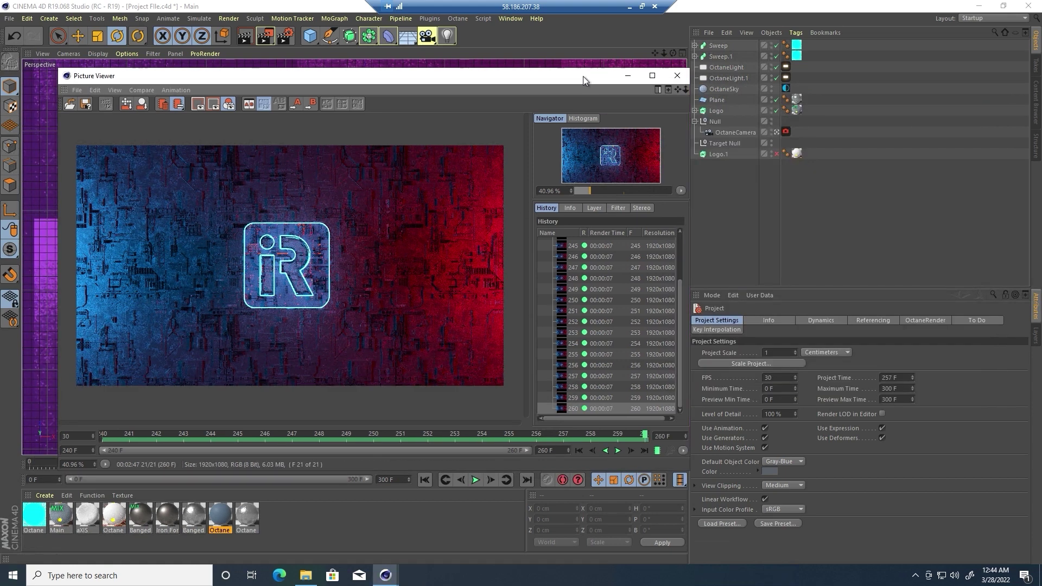
left_click(651, 83)
left_click(1028, 6)
left_click(532, 328)
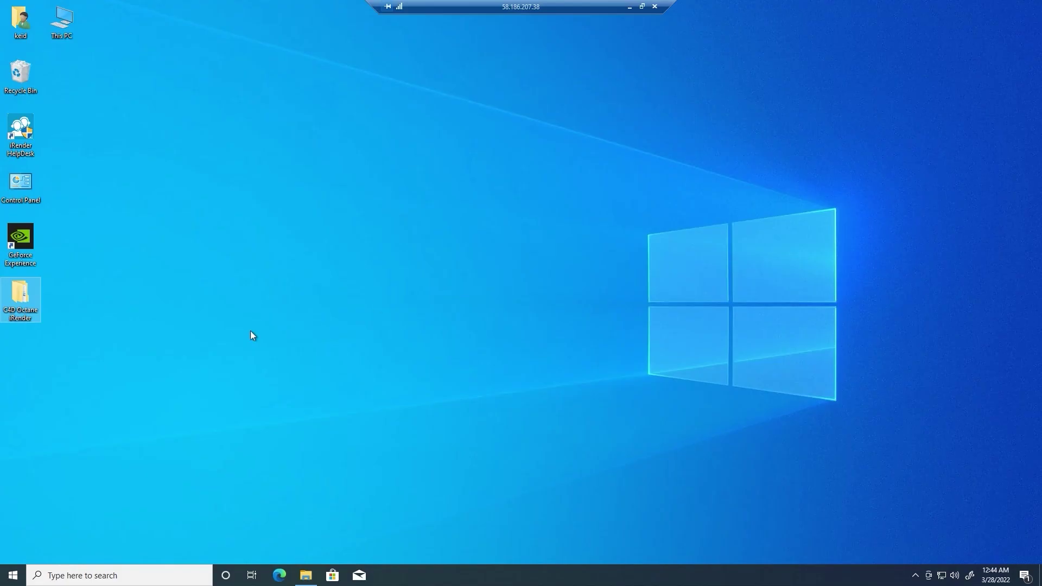
Cut the rendered frames a0240 to a0260 from the project folder inside the desktop's C4D Octane iRender folder
double_click(34, 294)
left_click(428, 131)
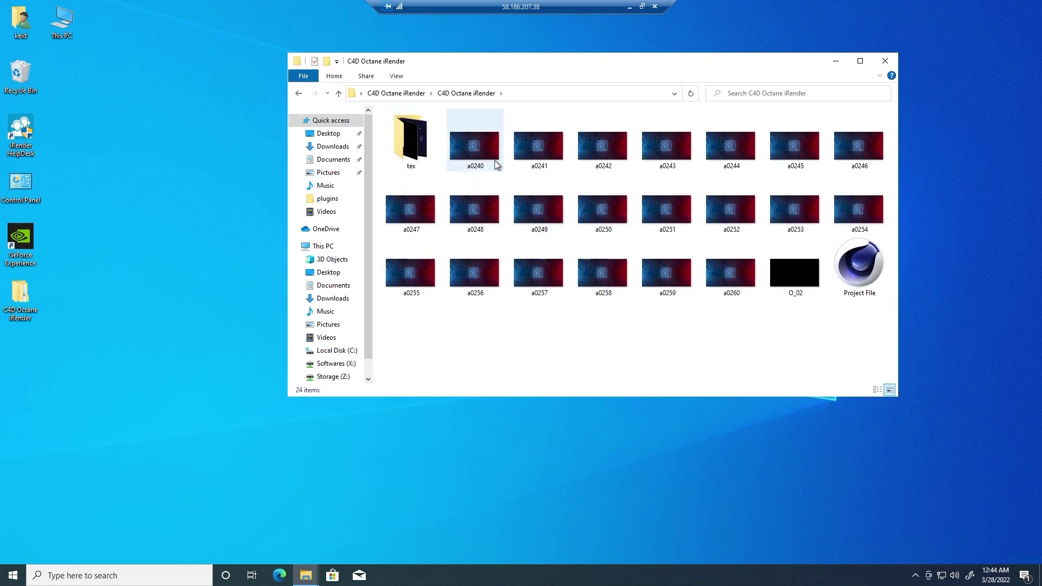
left_click(495, 163)
left_click(745, 281, "shift")
key("ctrl+x")
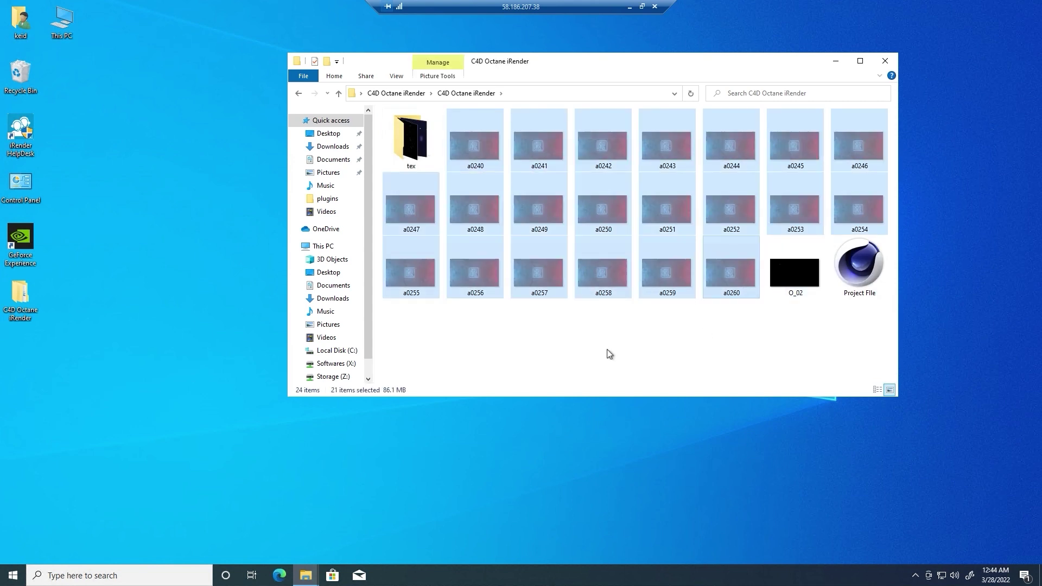
Create a folder named 01 beside the project file and paste the cut frames into it
right_click(609, 351)
left_click(552, 324)
right_click(552, 323)
mouse_move(537, 449)
left_click(575, 452)
type("01")
key("Return")
key("Return")
key("ctrl+v")
Copy the 01 folder into the C4D Octane iRender folder on the Storage (Z:) drive and close the file window
left_click(737, 211)
left_click(339, 93)
right_click(408, 132)
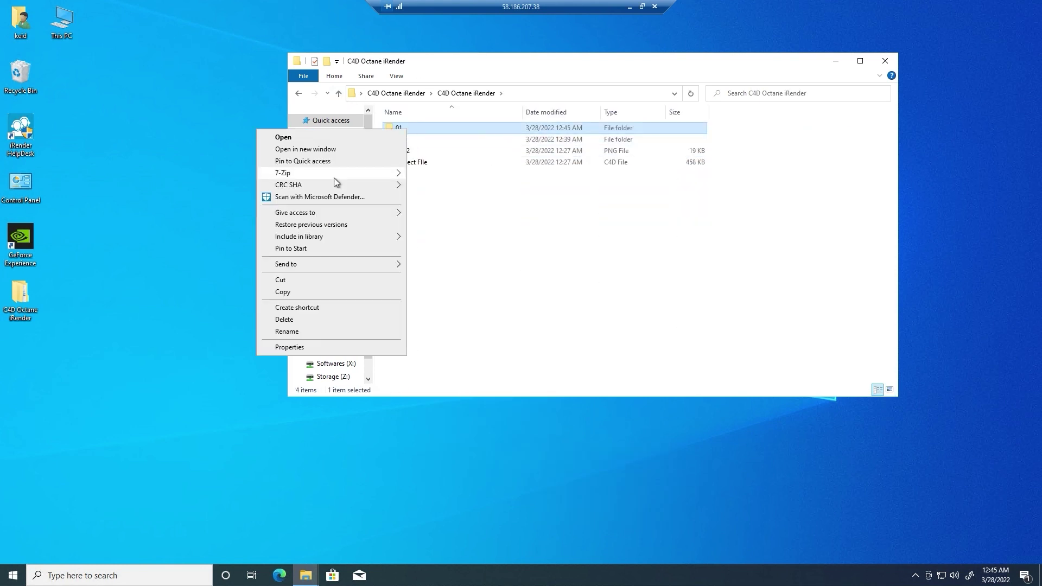
left_click(291, 292)
left_click(333, 377)
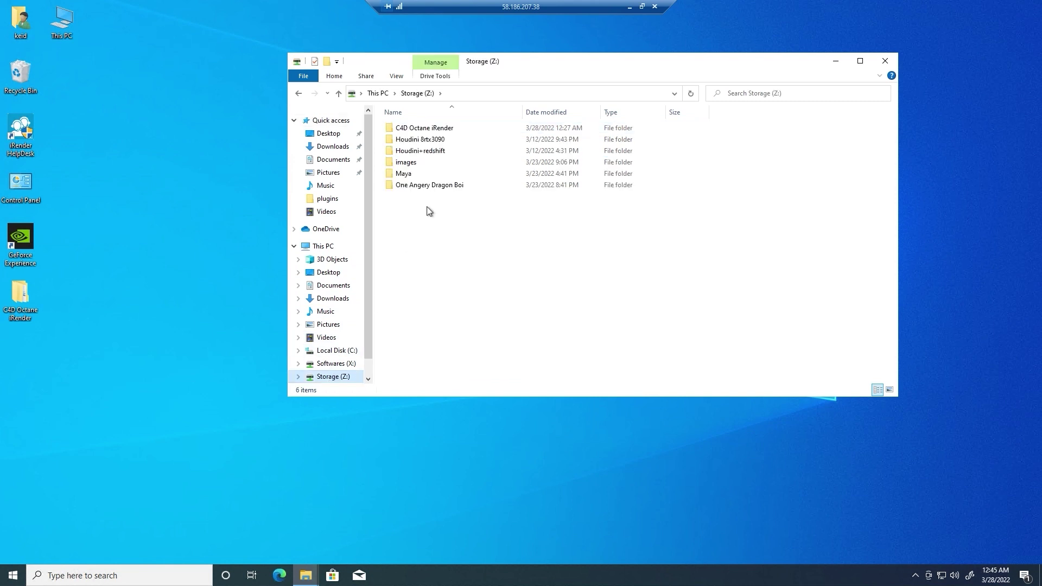
double_click(444, 129)
key("ctrl+v")
left_click(888, 62)
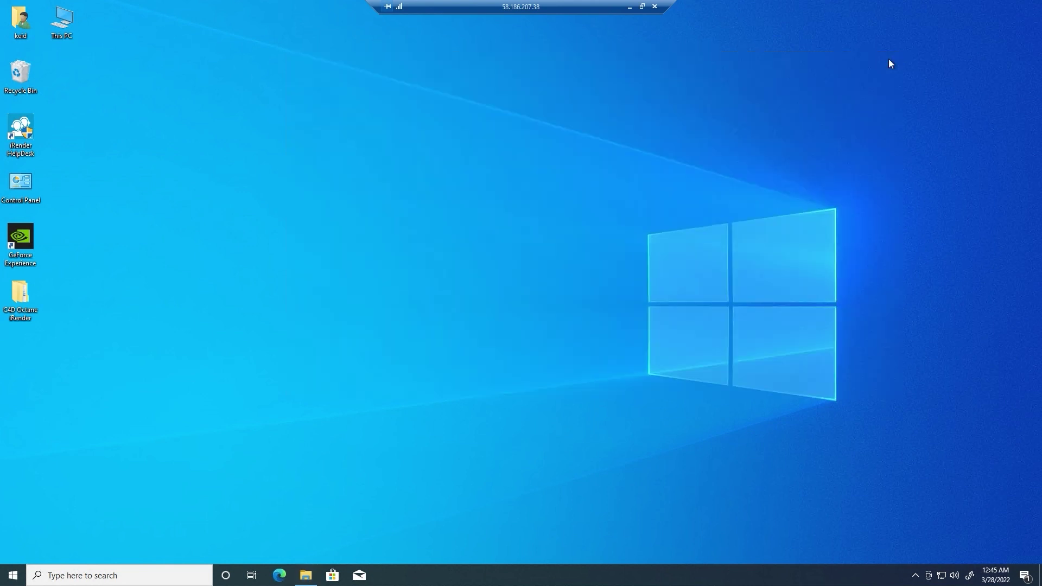
Disconnect the remote desktop session and return to the local GPUHub page
left_click(313, 574)
left_click(873, 44)
left_click(654, 6)
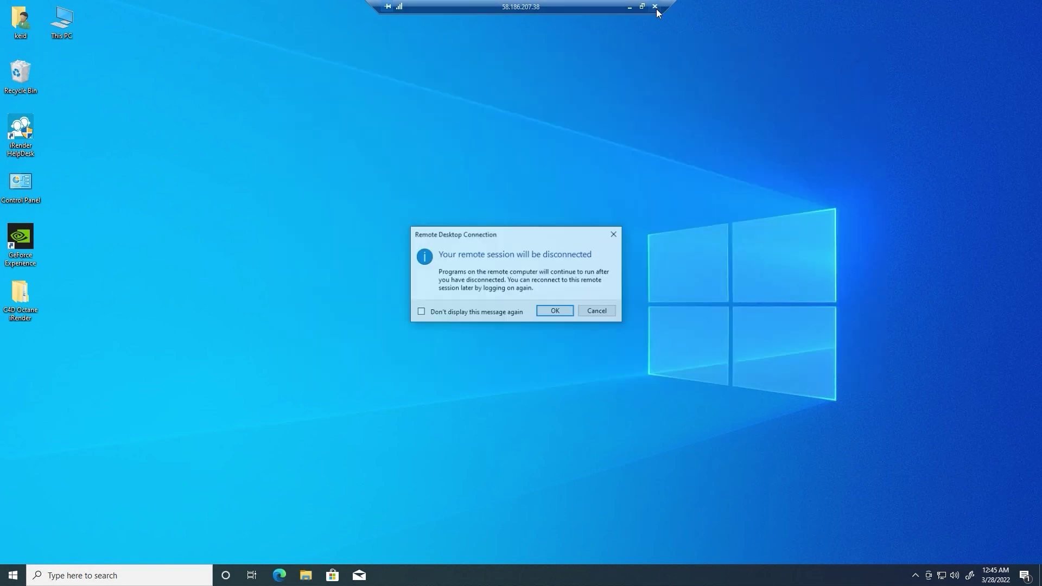
left_click(554, 312)
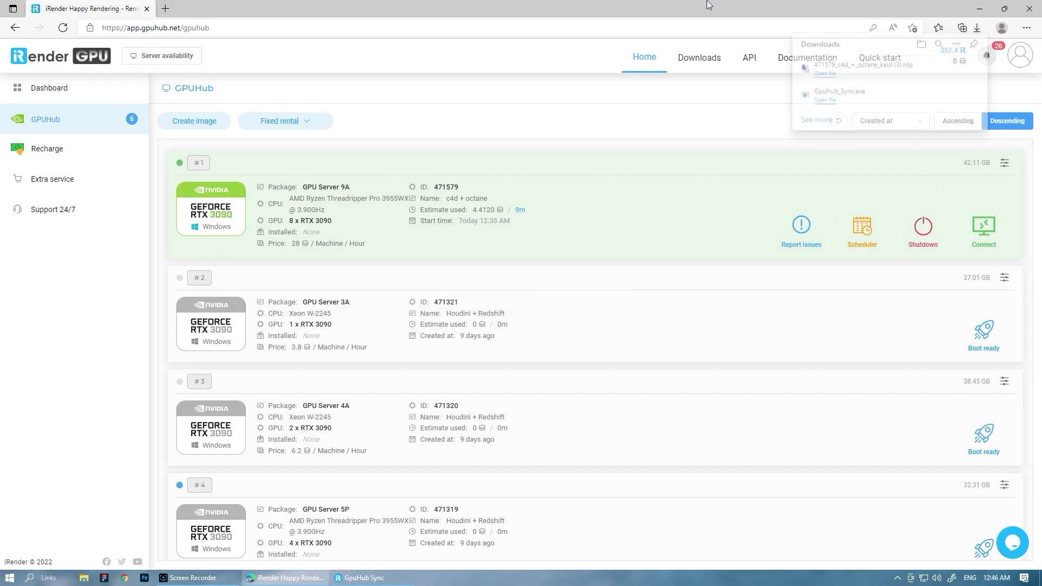
Shut down the c4d + octane server and submit a five-star rating
left_click(921, 222)
left_click(568, 382)
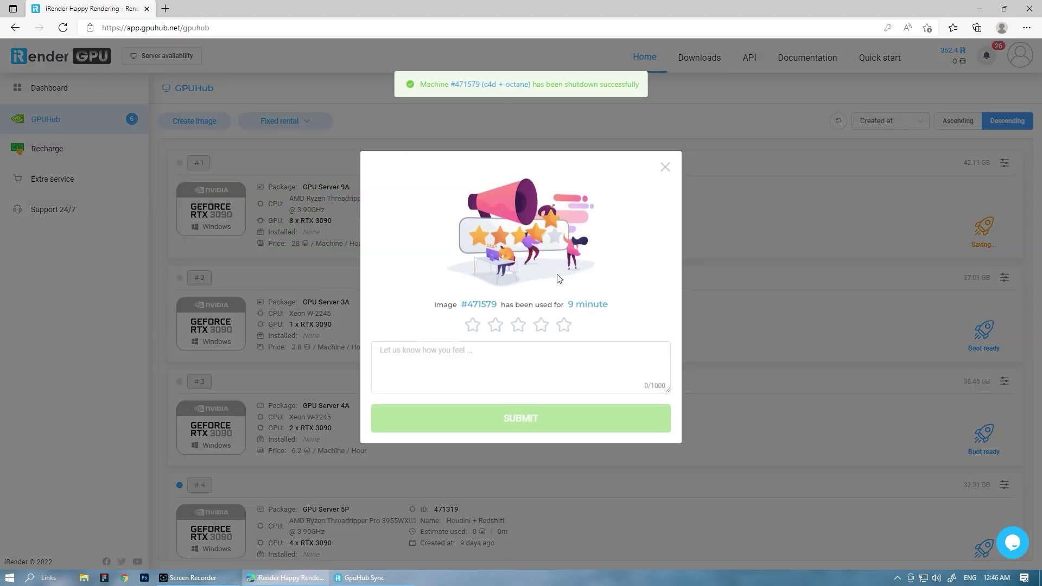
left_click(565, 324)
left_click(565, 446)
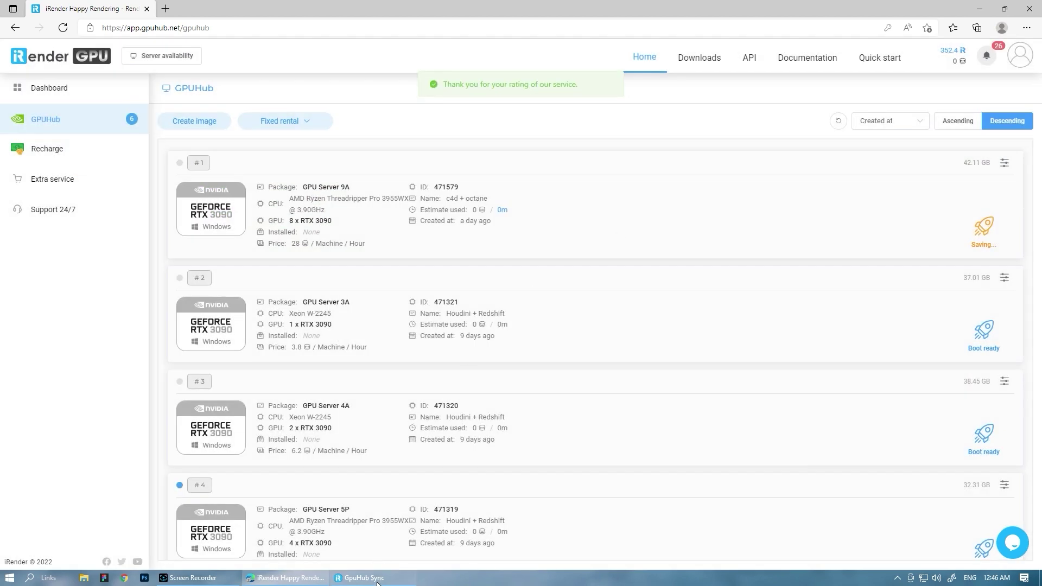
Switch to GpuHub Sync, minimize the browser and open the C4D Octane iRender storage folder
left_click(369, 578)
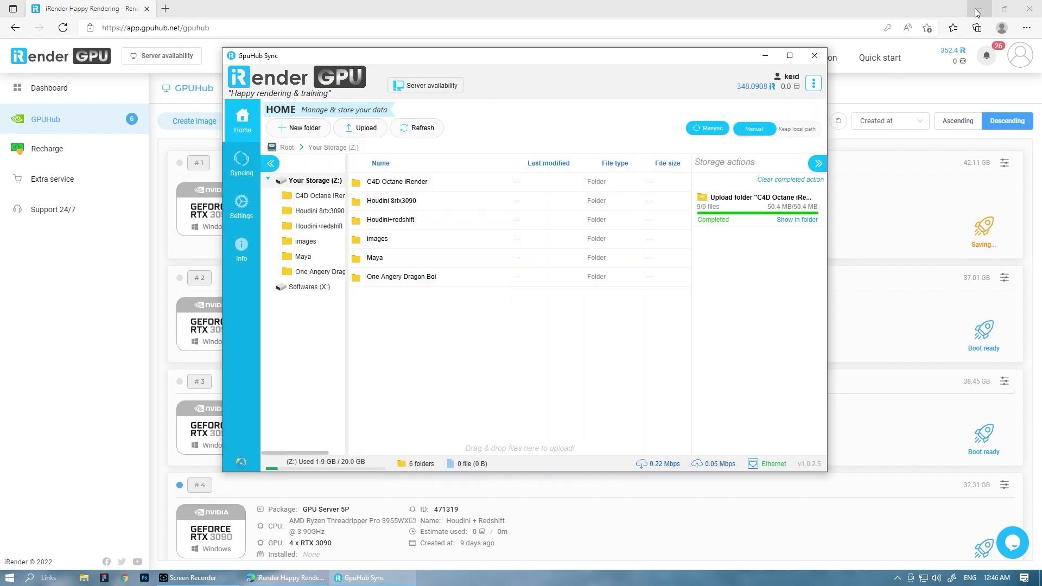
left_click(980, 8)
double_click(427, 183)
Download the 01 folder from storage into the local desktop's C4D Octane iRender folder
right_click(409, 184)
left_click(429, 191)
left_click(494, 298)
left_click(500, 164)
double_click(500, 163)
double_click(380, 190)
left_click(649, 340)
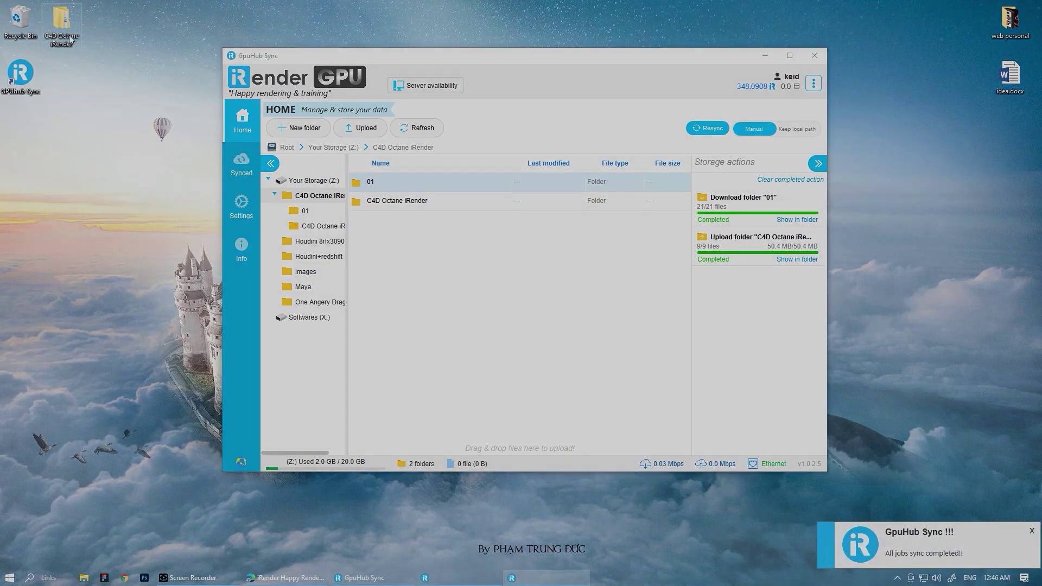
Show the downloaded files in their local location, open the 01 folder and select the first frame, a0240.png
left_click(797, 220)
double_click(204, 135)
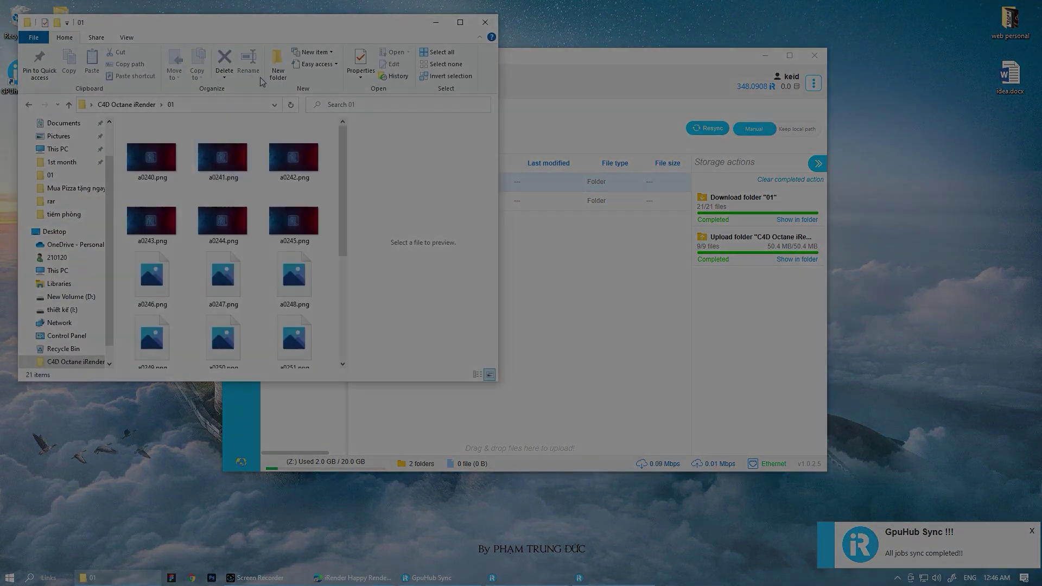
left_click_drag(275, 15, 483, 34)
left_click(349, 165)
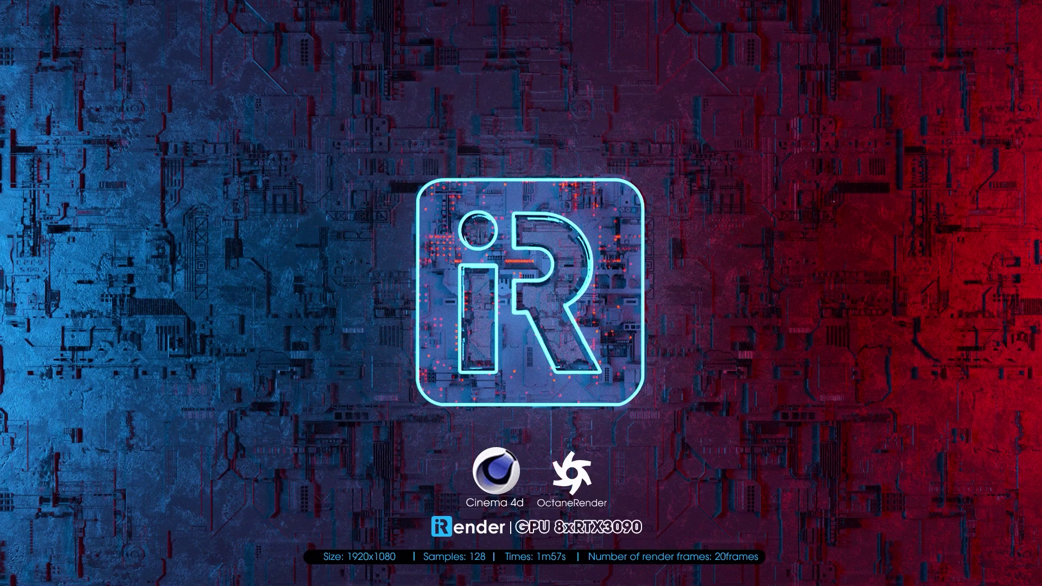